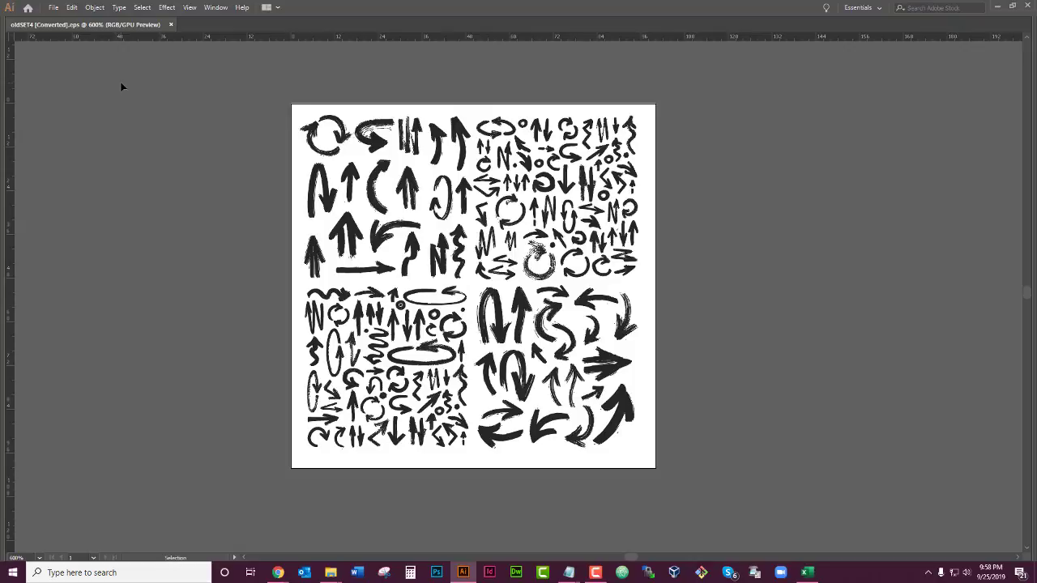
key(Tab)
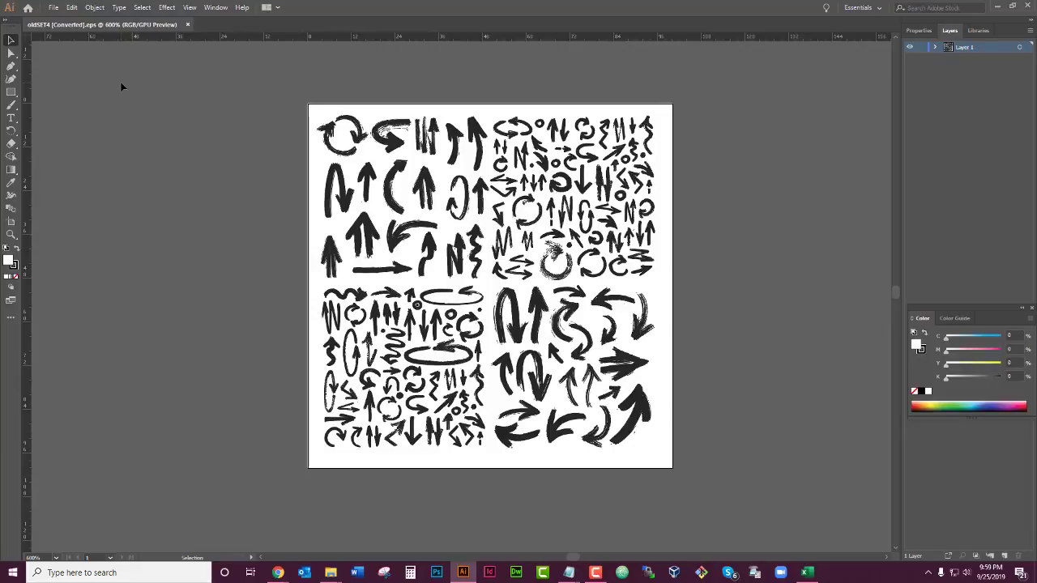
key(Tab)
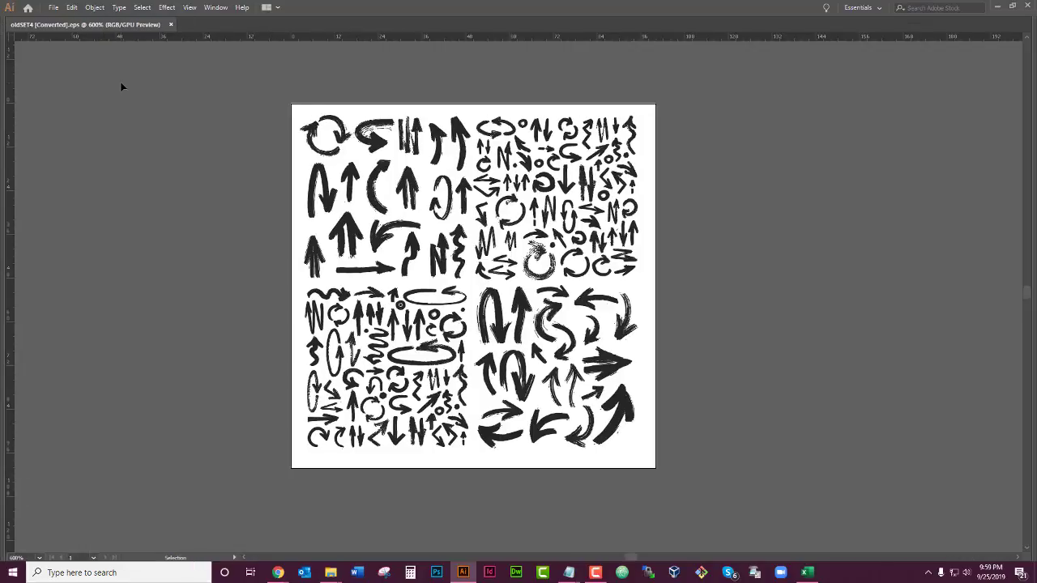
key(Tab)
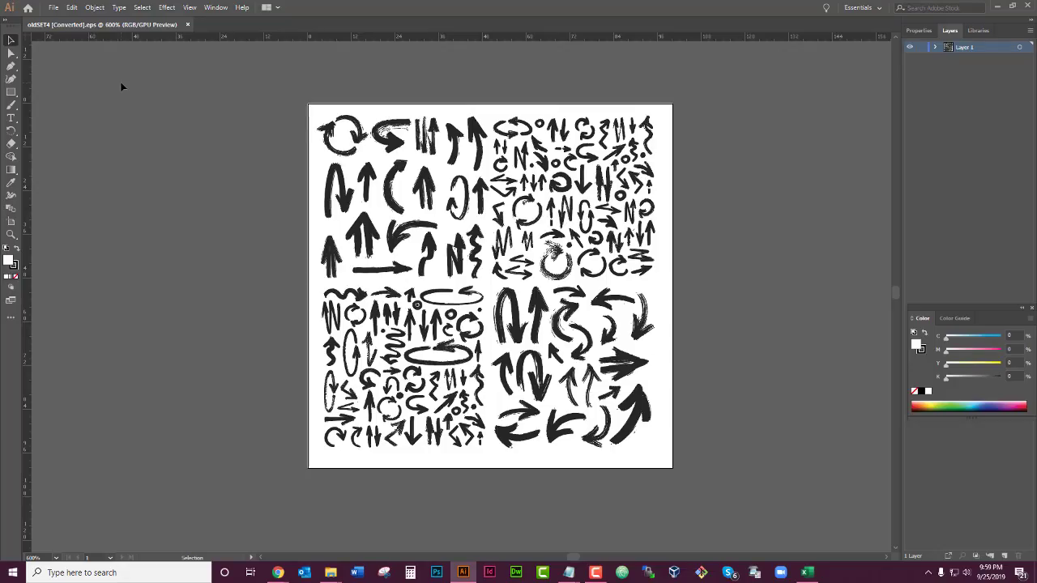
key(Tab)
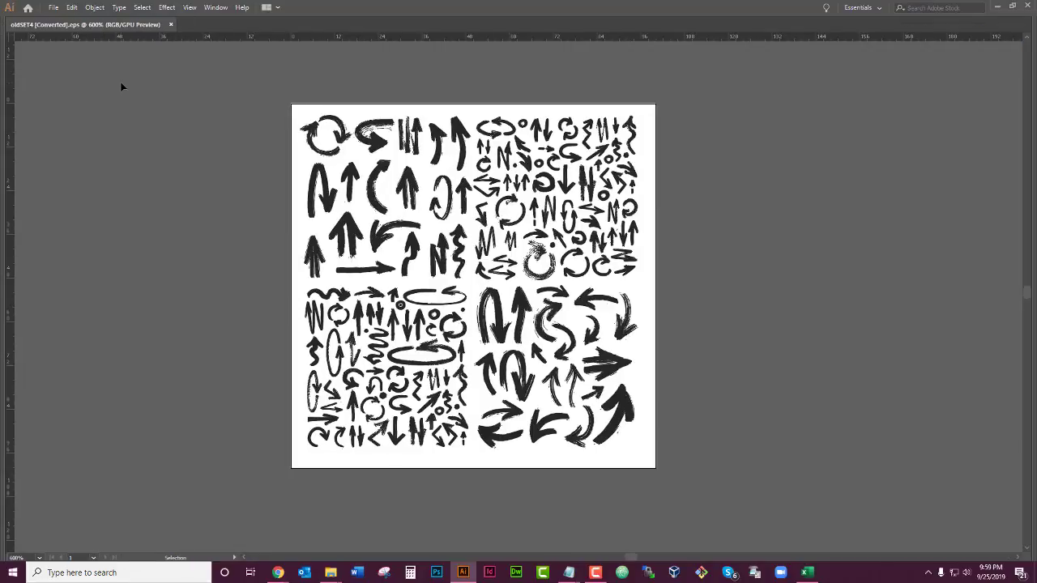
key(Tab)
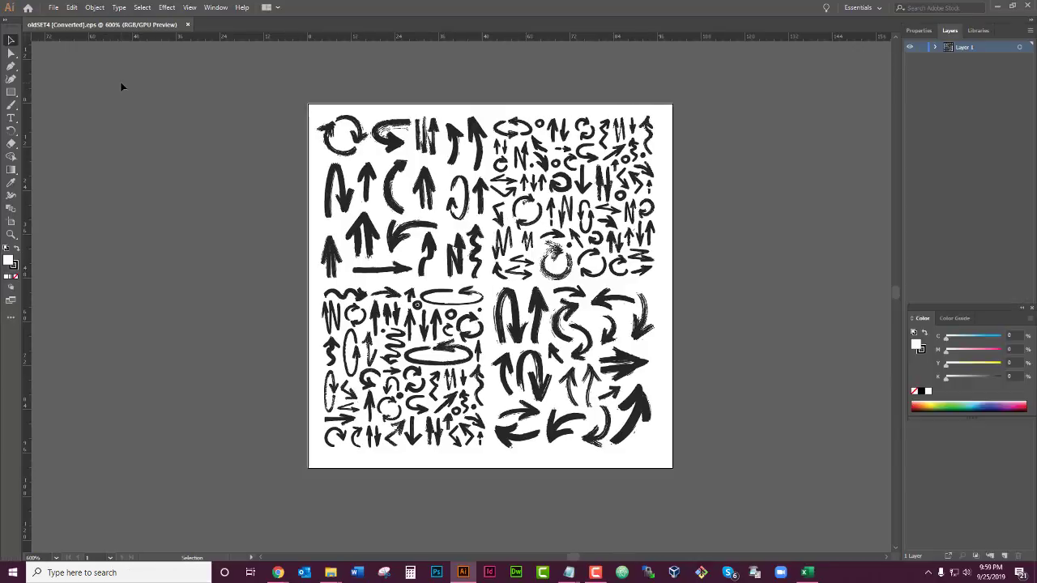
key(f)
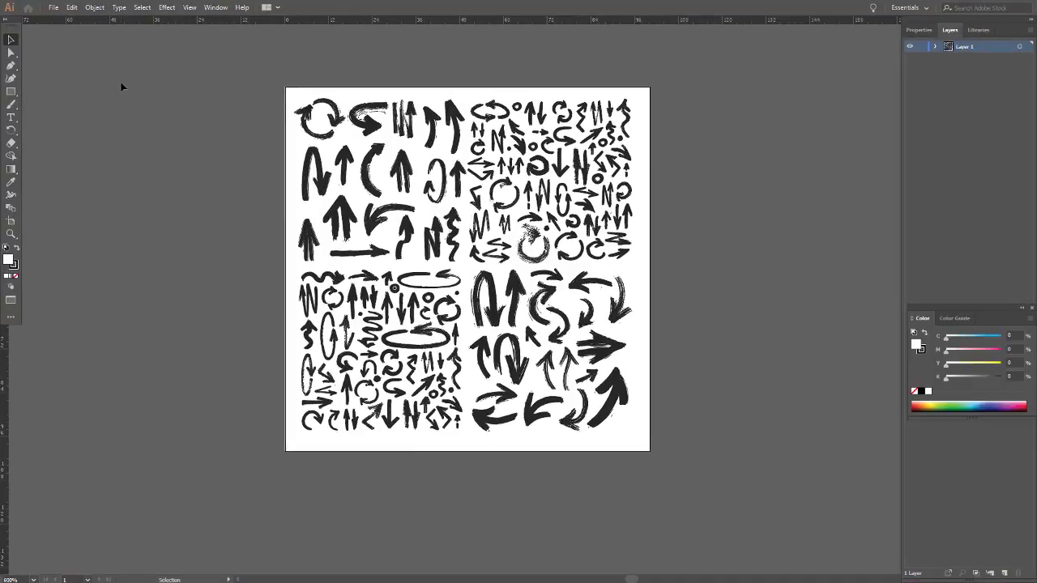
key(f)
key(f)
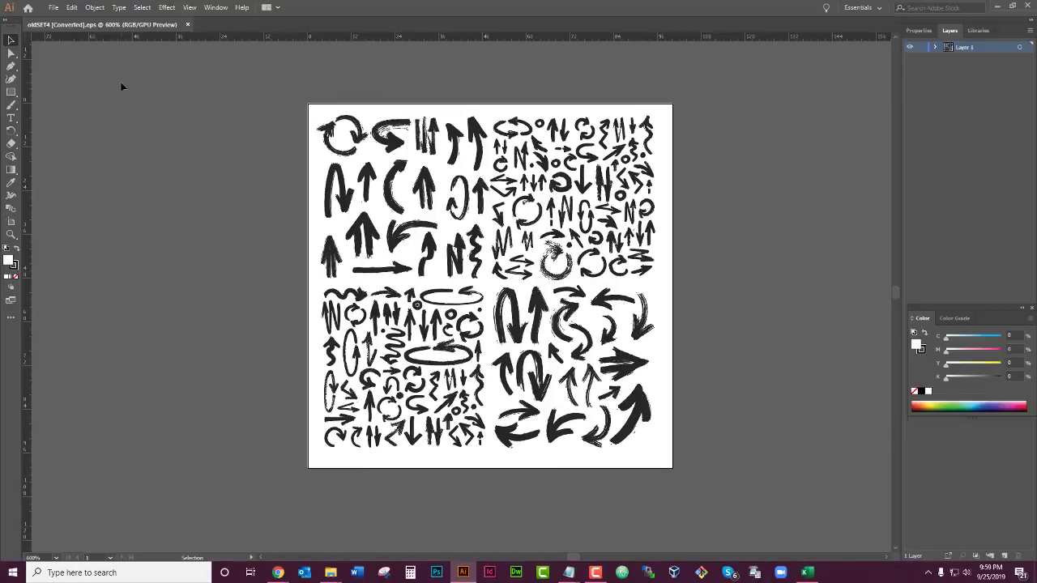
key(f)
key(f)
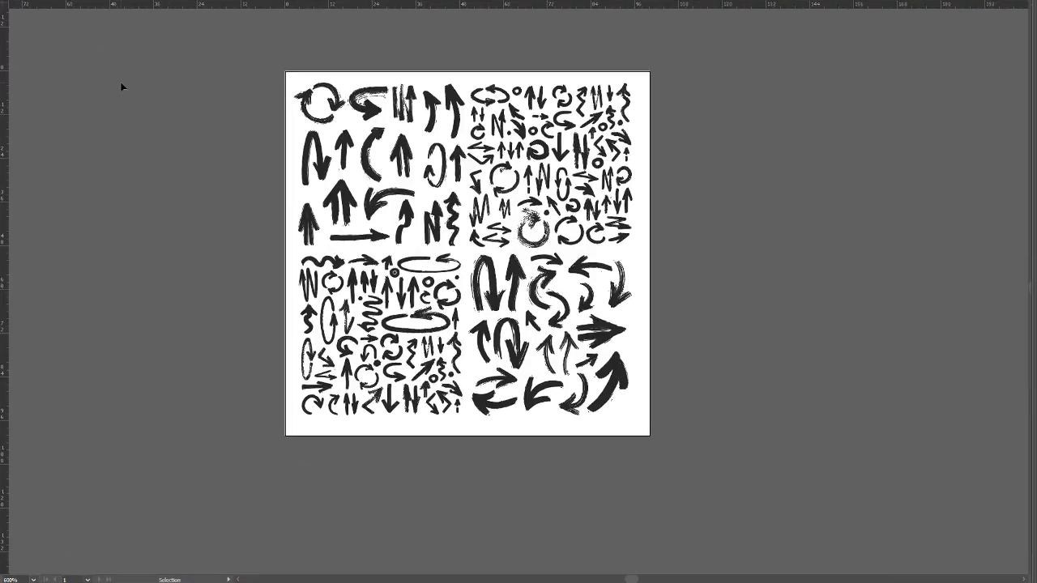
key(f)
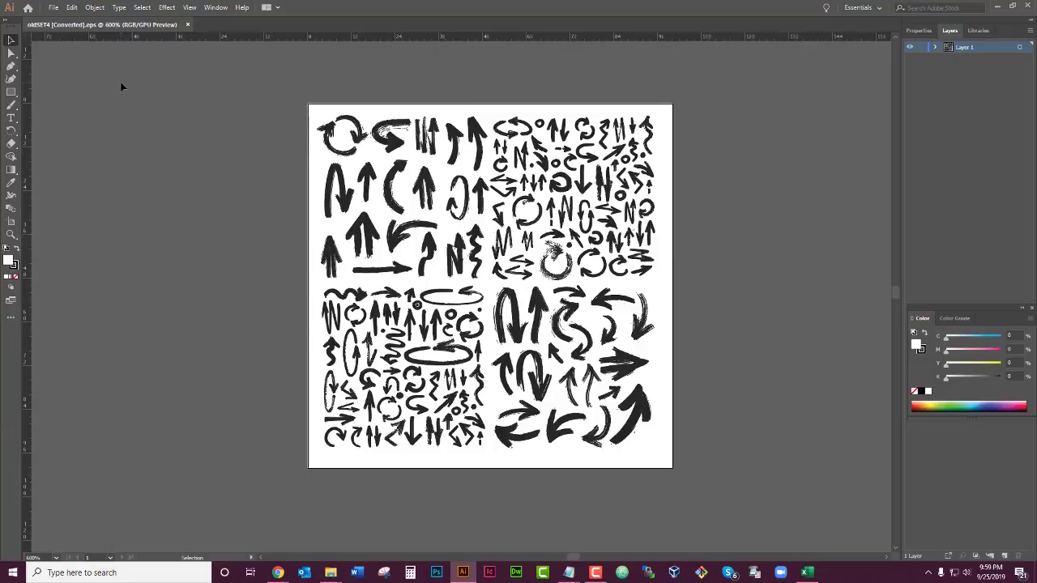
key(w)
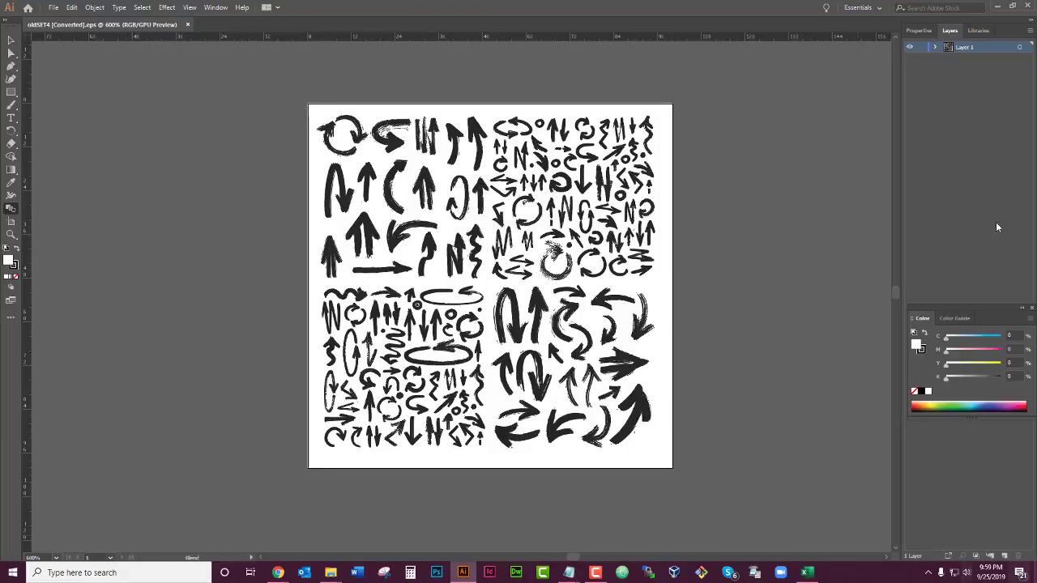
- Pull the Layers panel out of the dock as a floating panel, then close it
click(12, 40)
drag(948, 31, 741, 155)
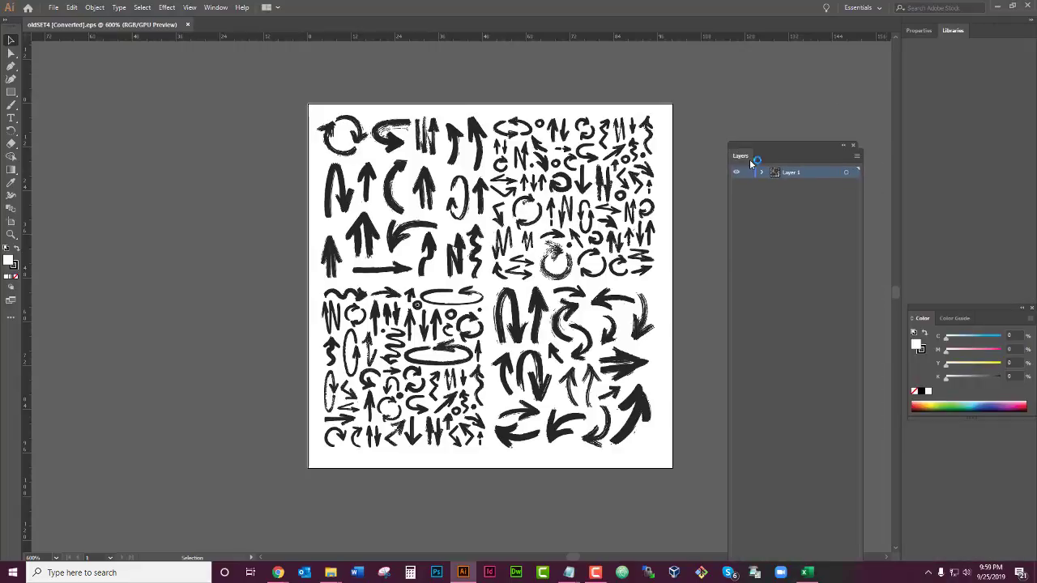
click(855, 148)
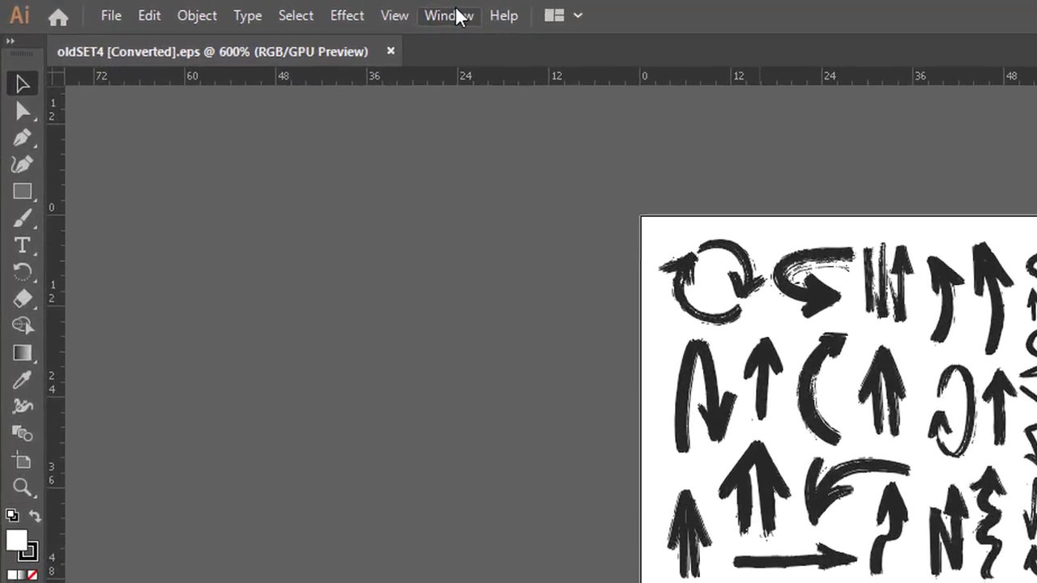
- Reopen the Layers panel from the Window menu, then toggle it off and on with F7
click(456, 16)
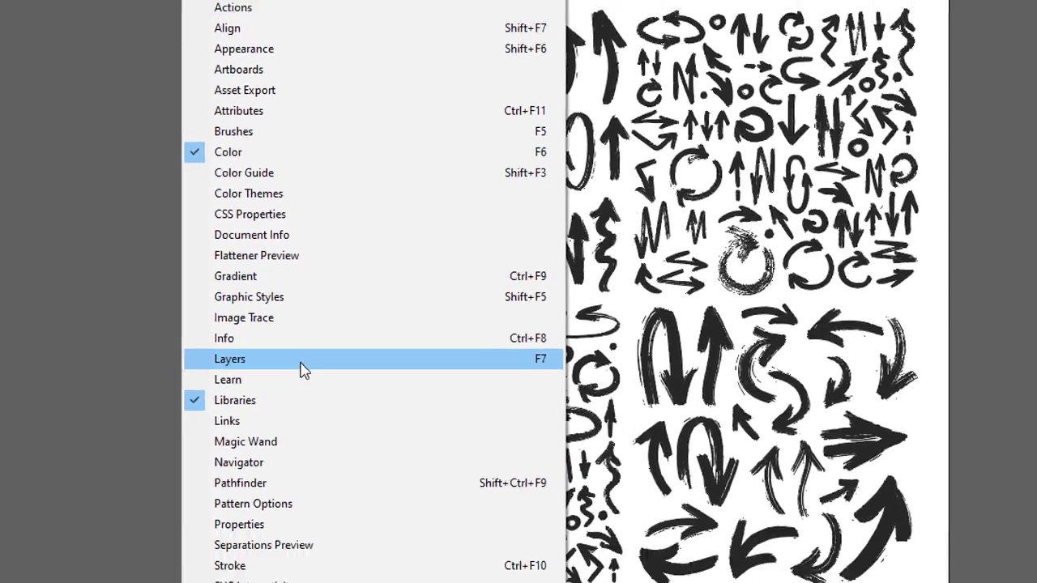
click(300, 378)
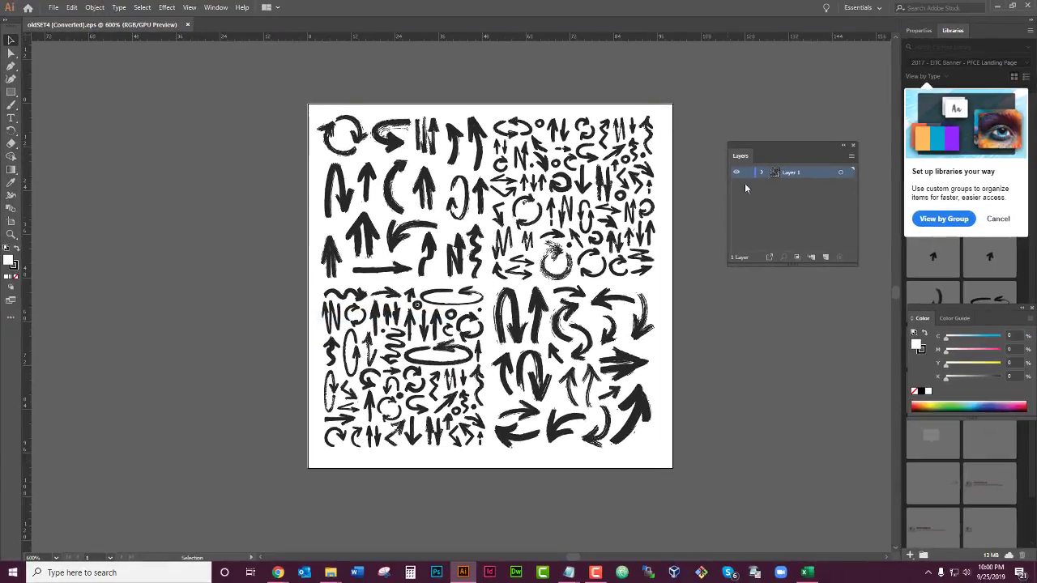
key(F7)
key(F7)
key(F7)
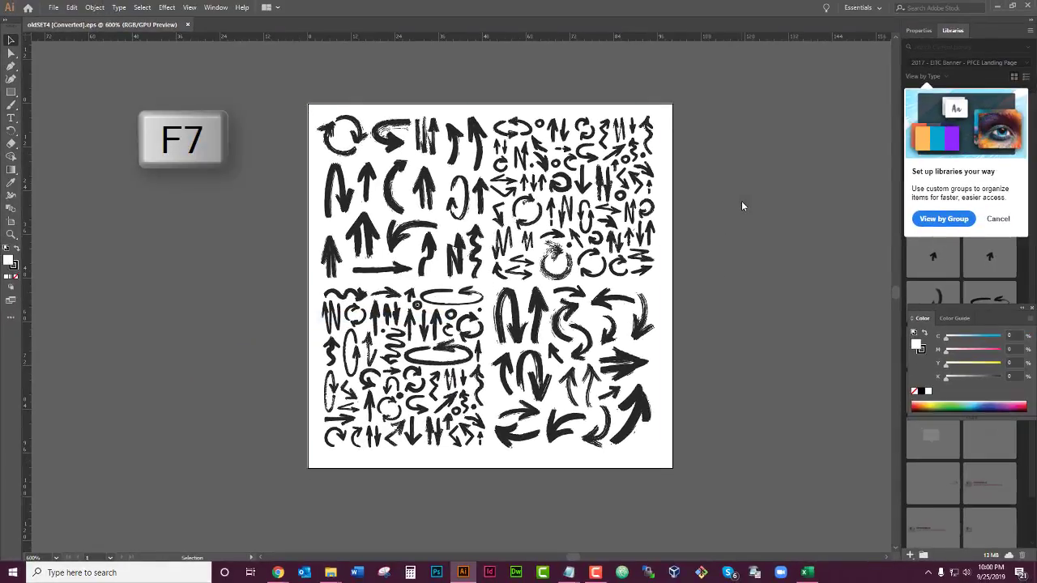
key(F7)
key(F7)
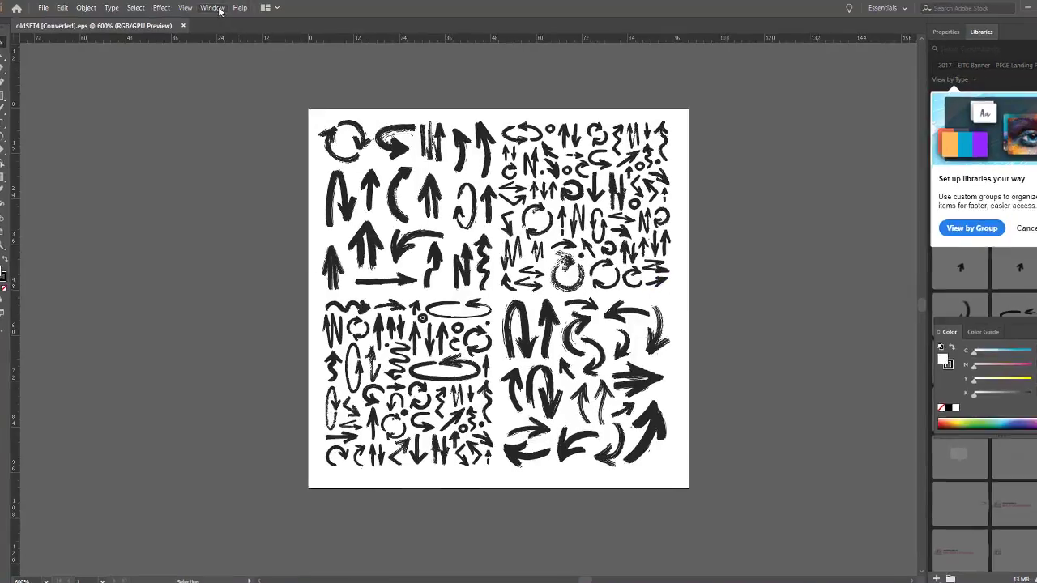
- Switch the workspace to Painting via Window > Workspace
click(219, 8)
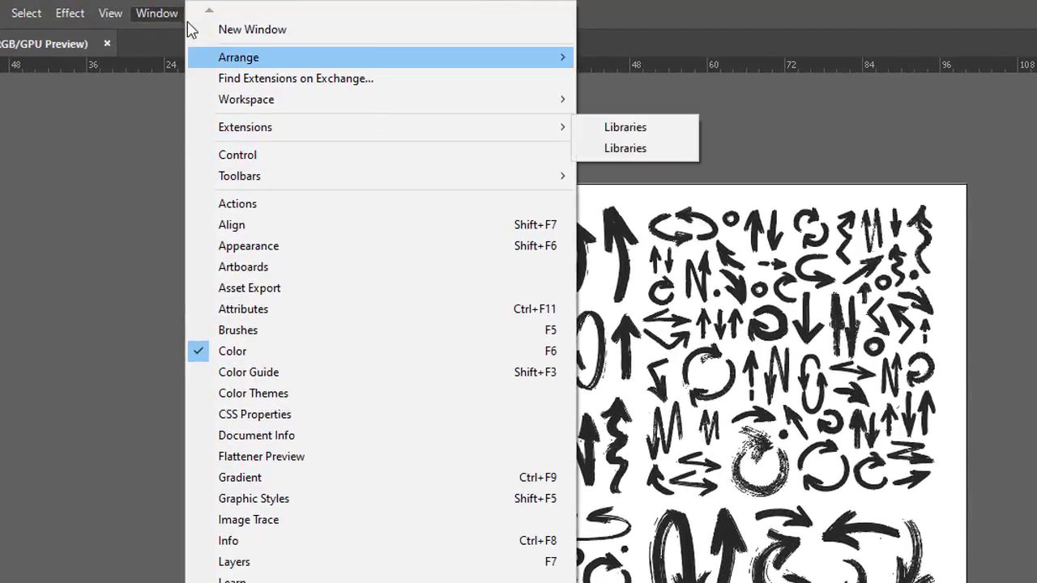
mouse_move(219, 105)
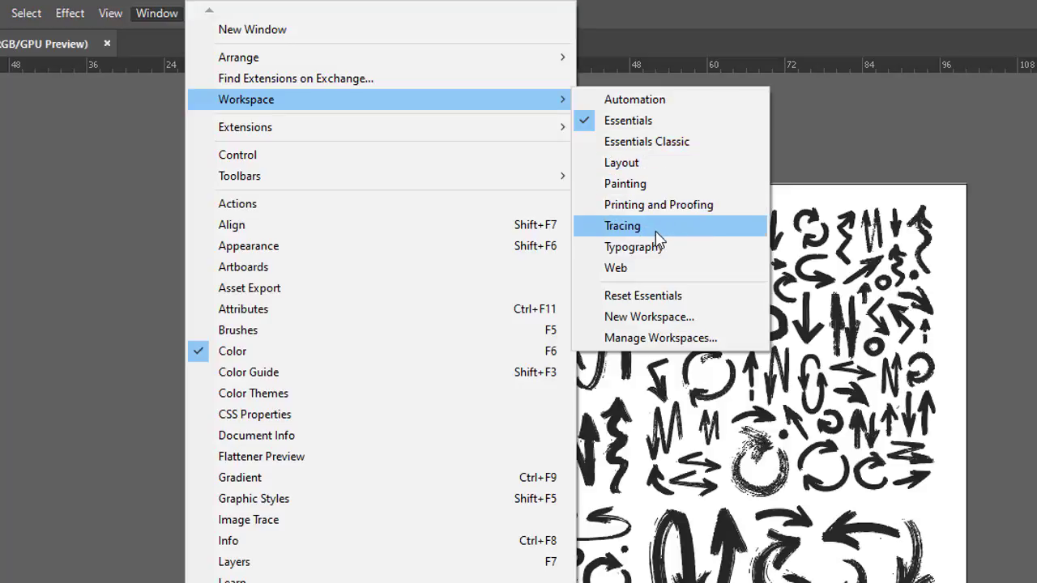
click(657, 185)
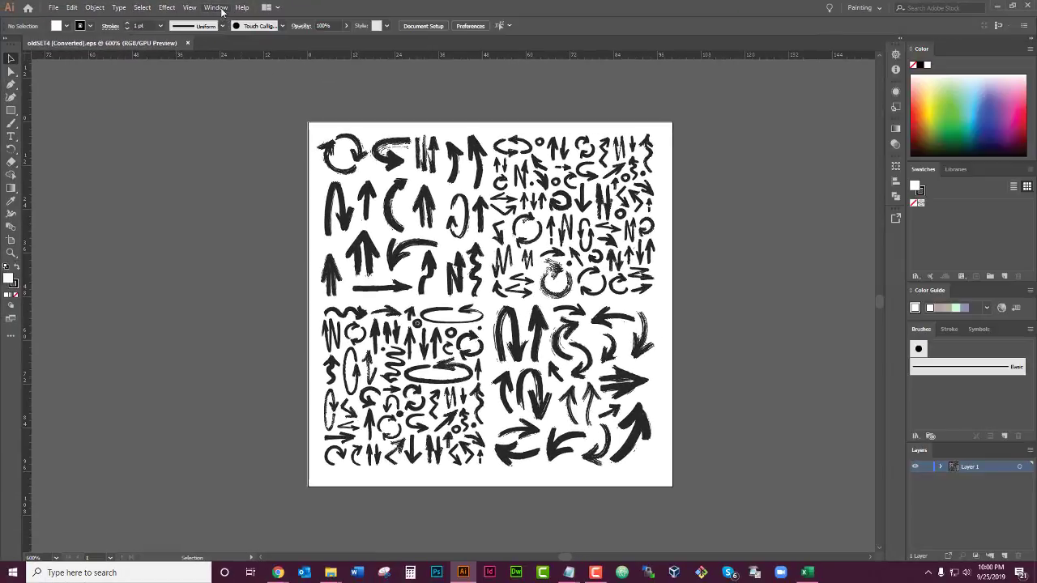
- Switch the workspace to Web via Window > Workspace
click(219, 8)
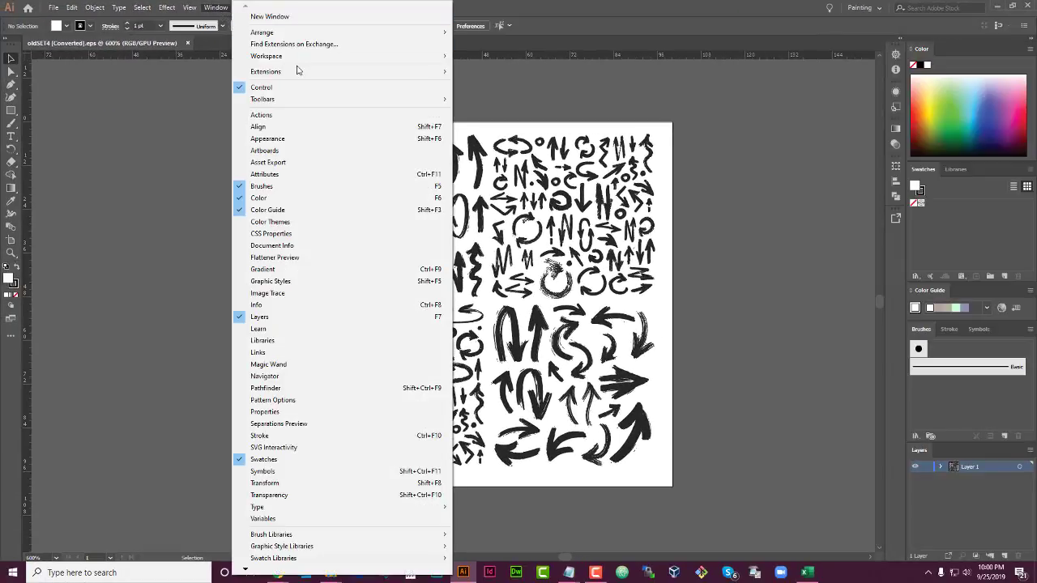
mouse_move(337, 56)
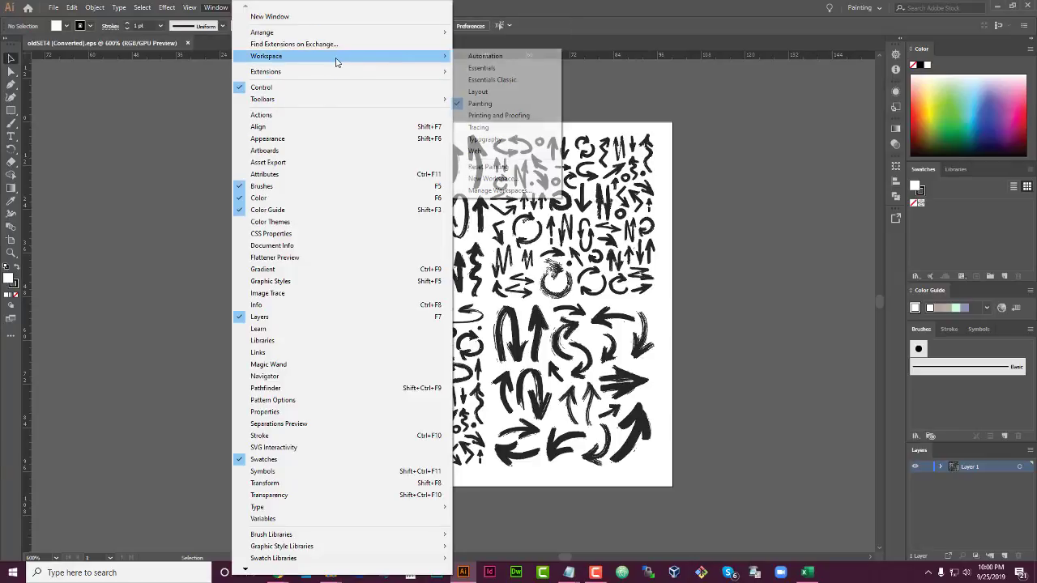
click(499, 153)
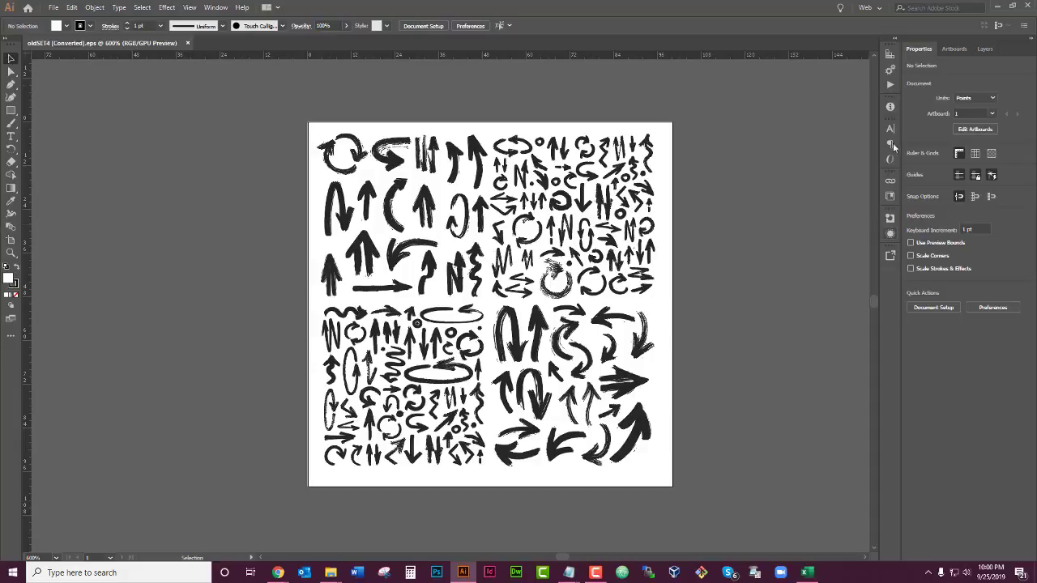
- Choose the Essentials workspace from Window > Workspace
click(217, 7)
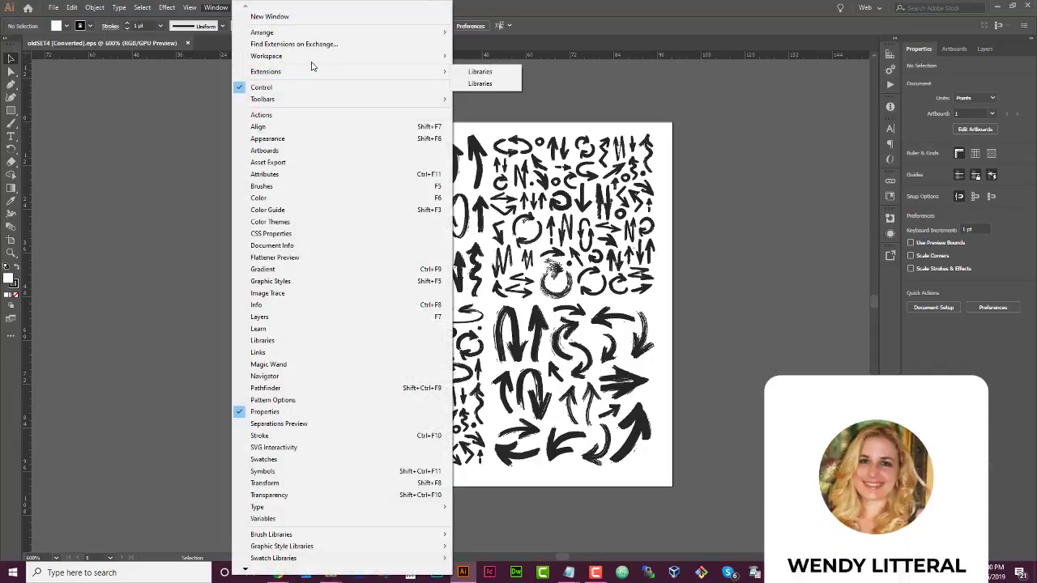
mouse_move(336, 58)
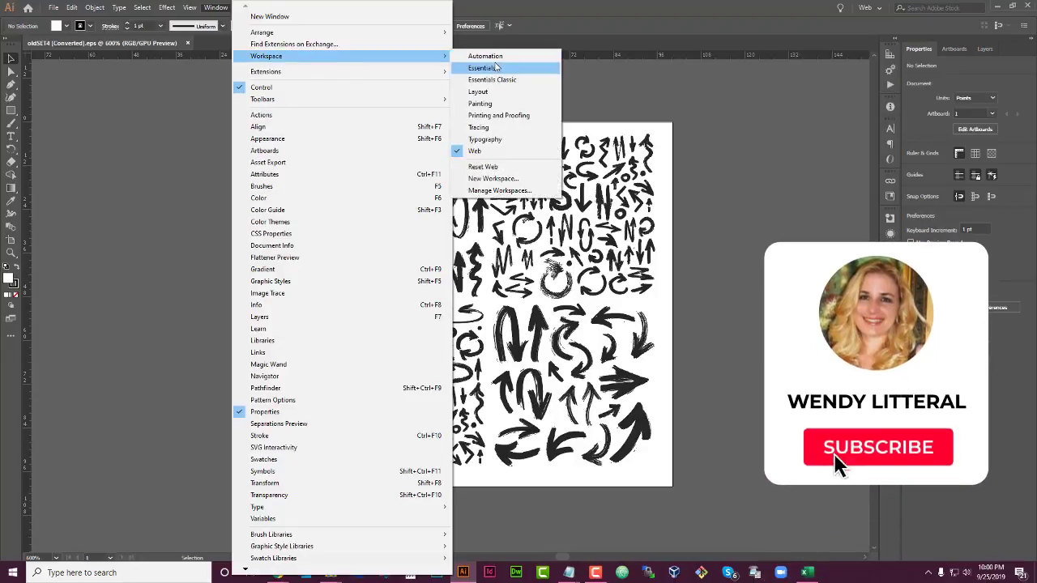
click(495, 67)
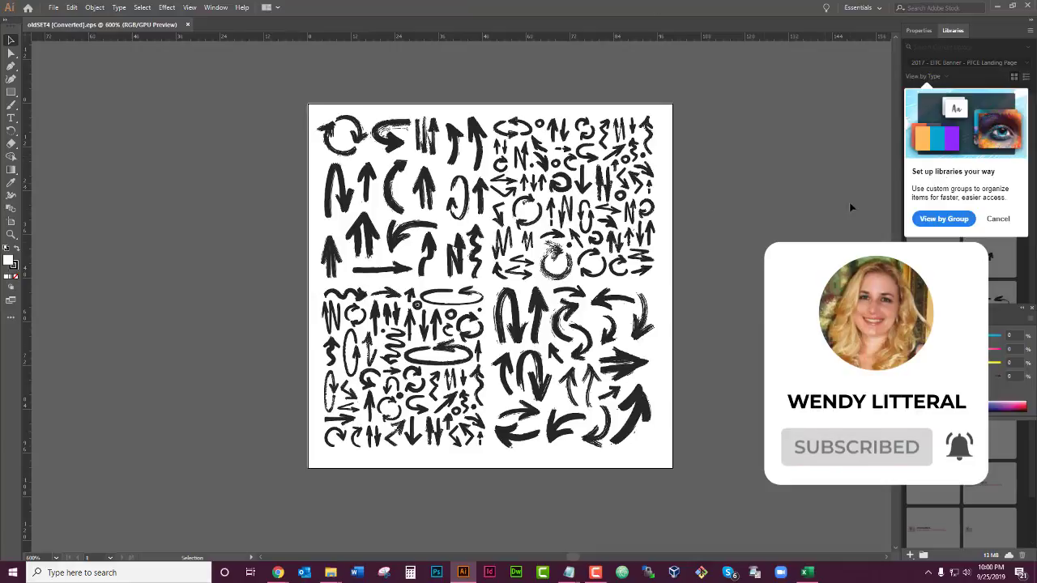
- Reopen the Window menu and dismiss it without choosing anything
click(217, 8)
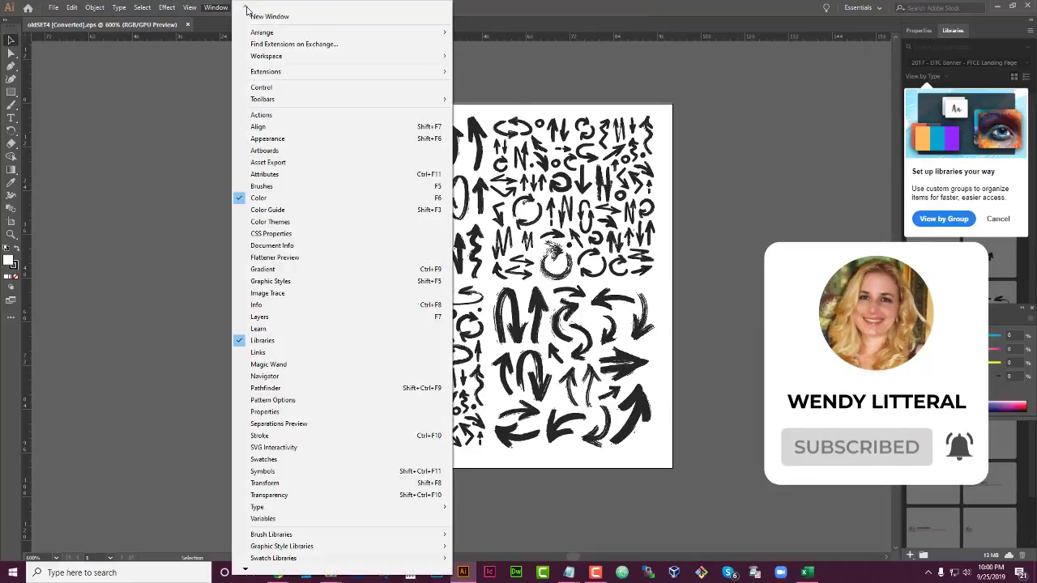
mouse_move(278, 60)
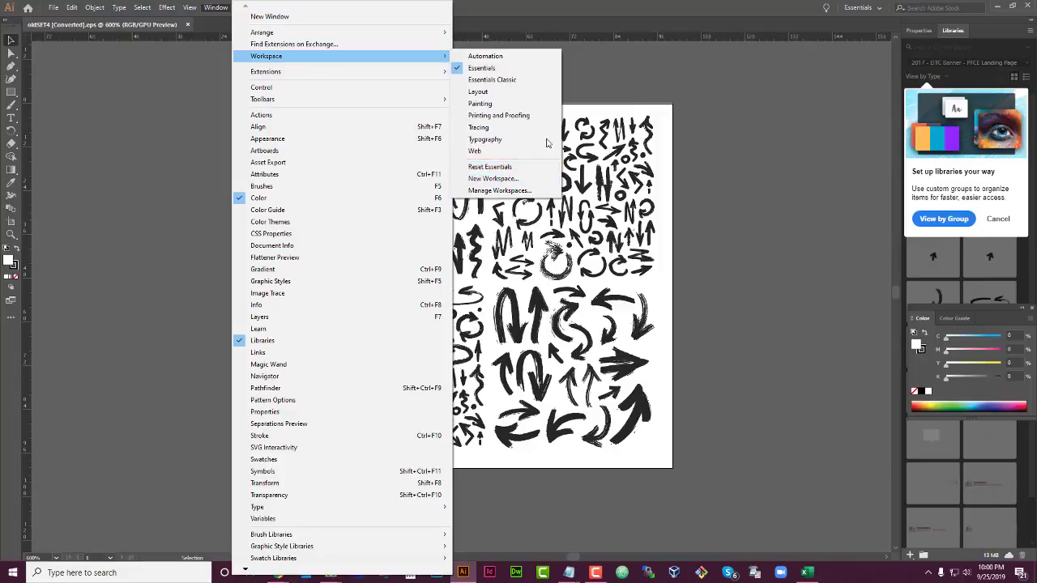
click(767, 208)
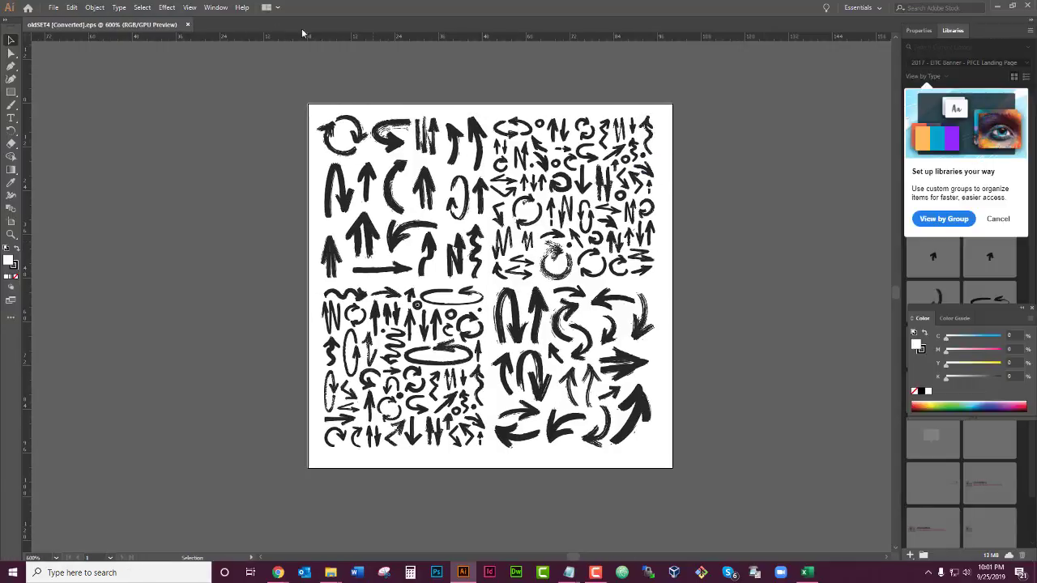
- Open Window > Layers to dock the Layers panel showing Layer 1 above Color
click(216, 7)
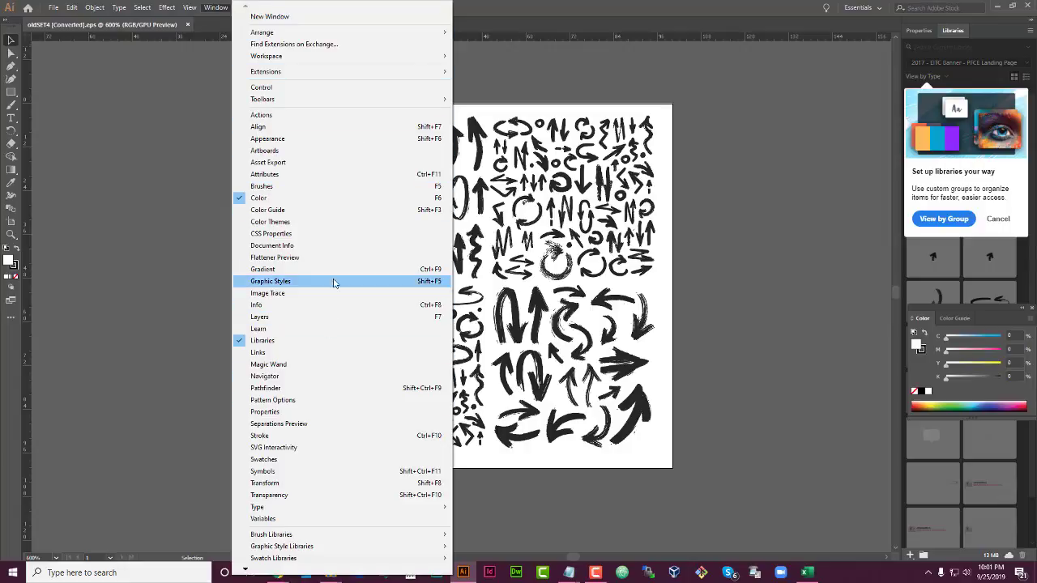
click(332, 316)
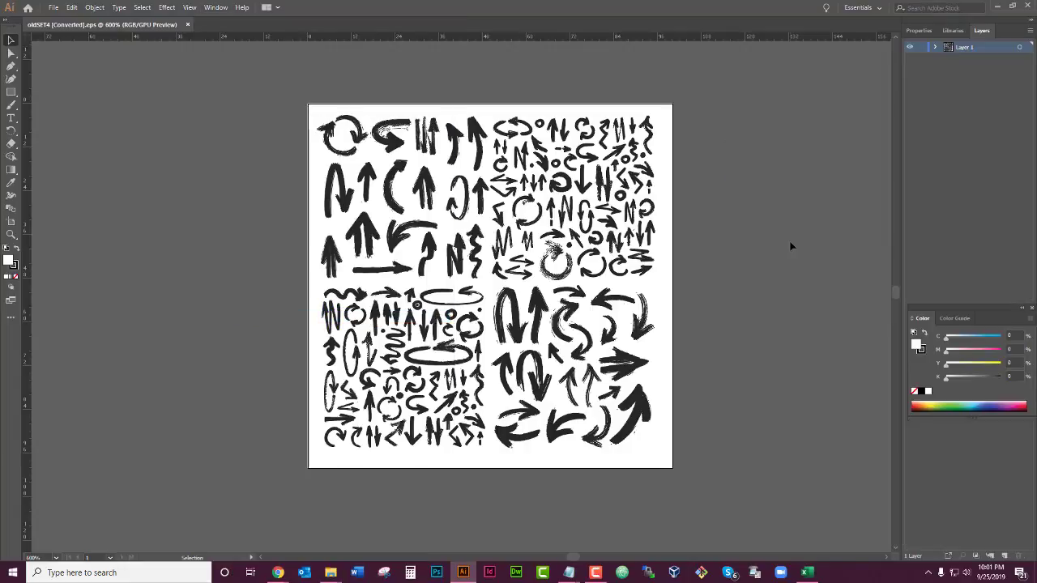